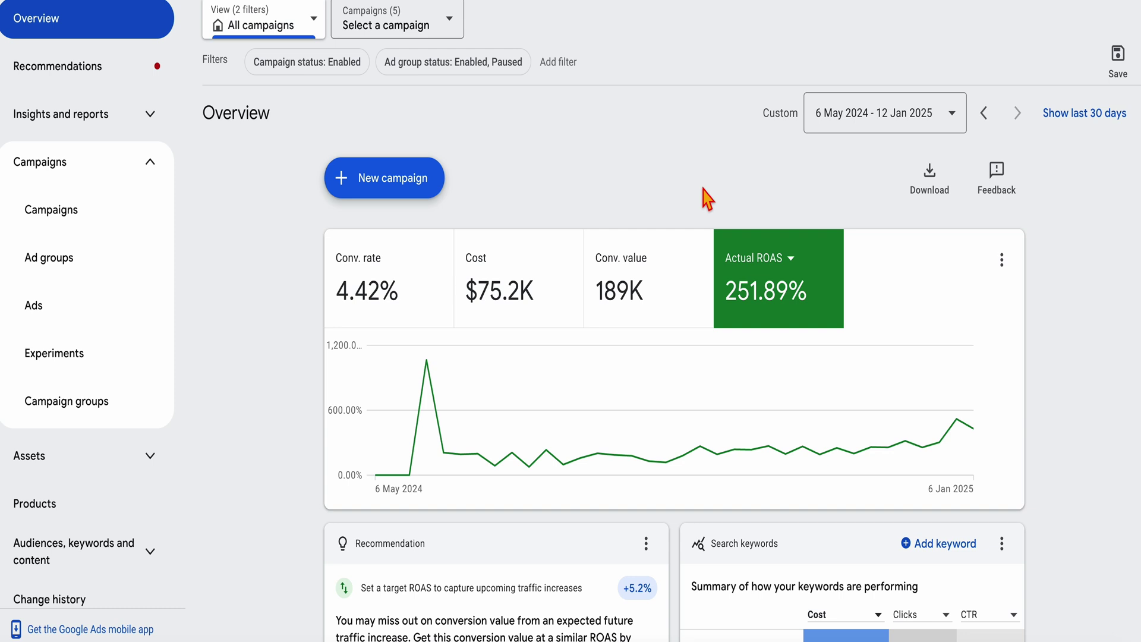
Add Cost to the overview performance chart alongside Actual ROAS and examine the weekly trend.
left_click(541, 299)
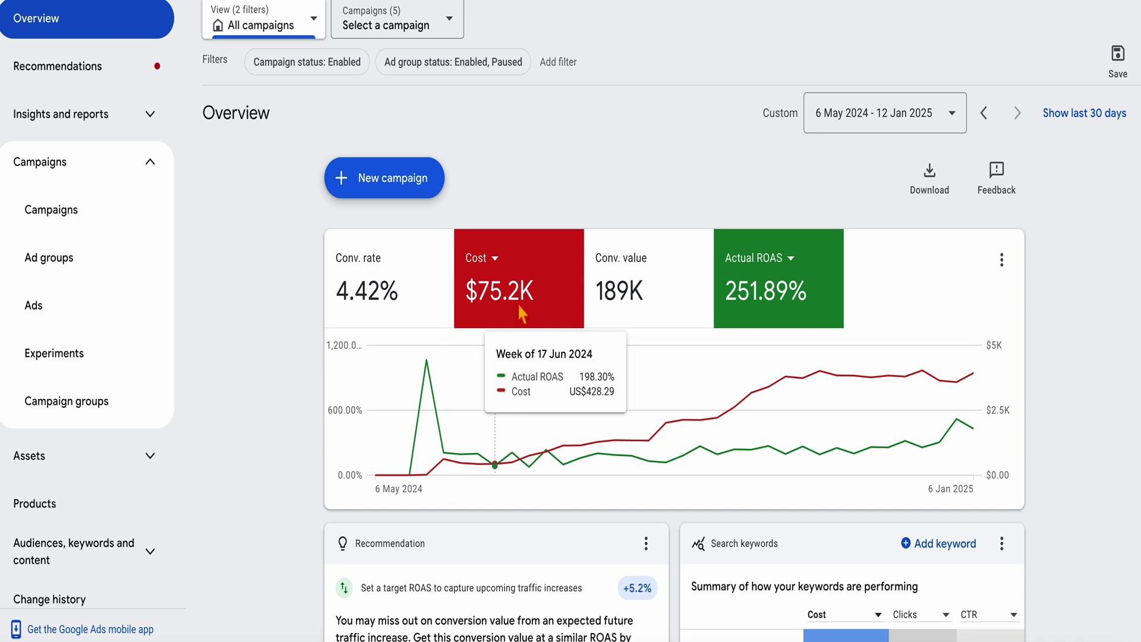
mouse_move(452, 485)
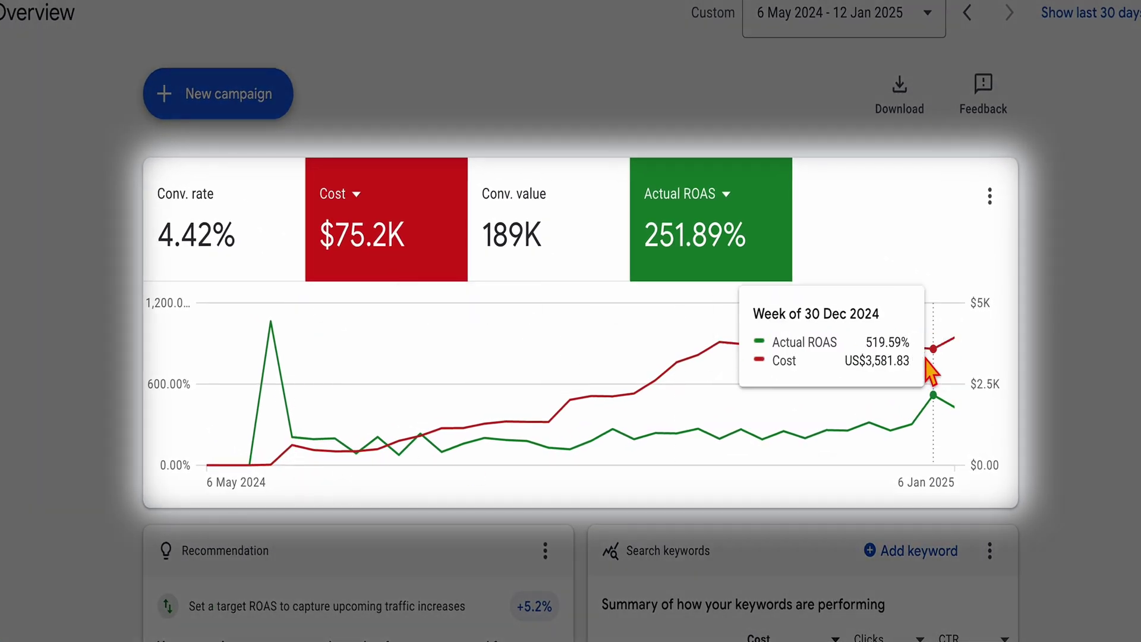
mouse_move(895, 369)
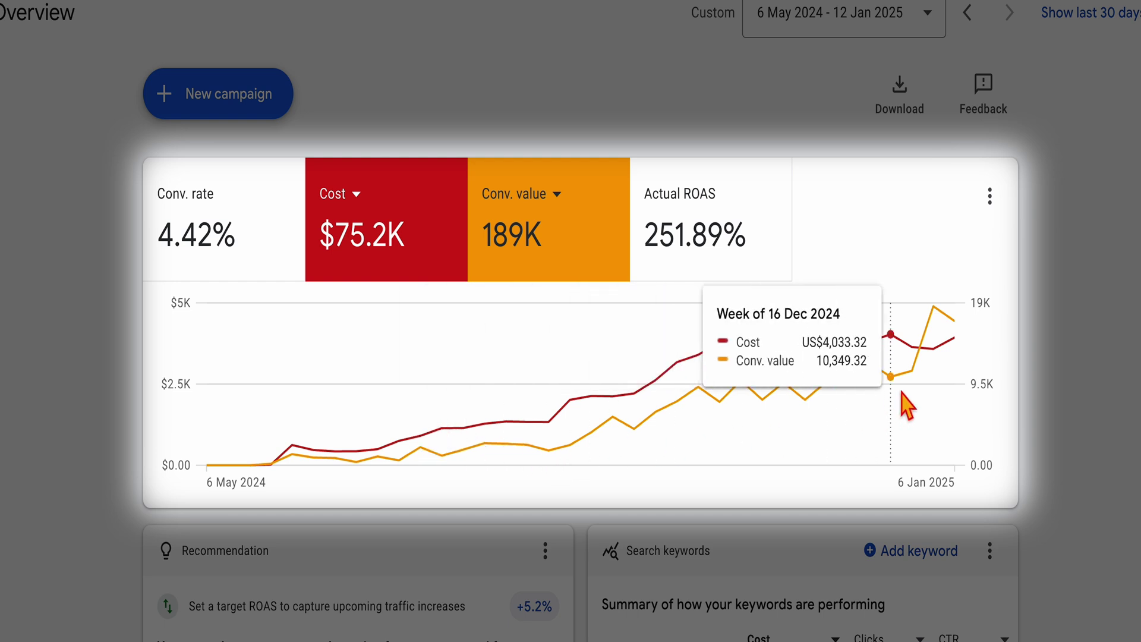
Switch the overview chart's metrics to compare Cost, Conv. value and Actual ROAS, leaving only Conv. value and Actual ROAS plotted.
left_click(752, 256)
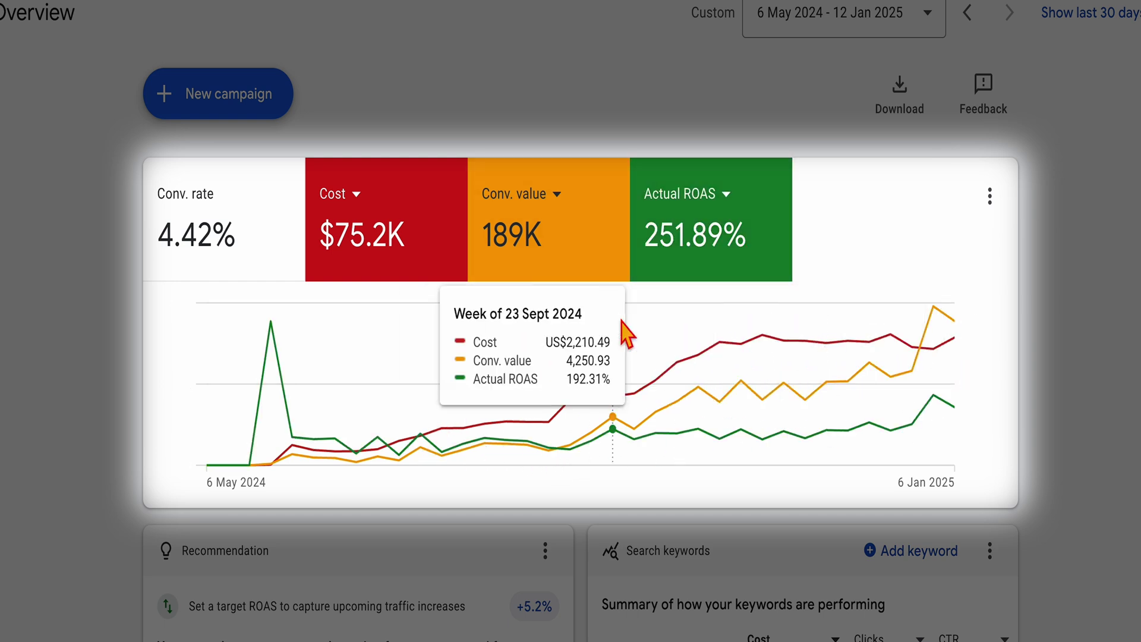
left_click(603, 270)
left_click(396, 258)
left_click(416, 274)
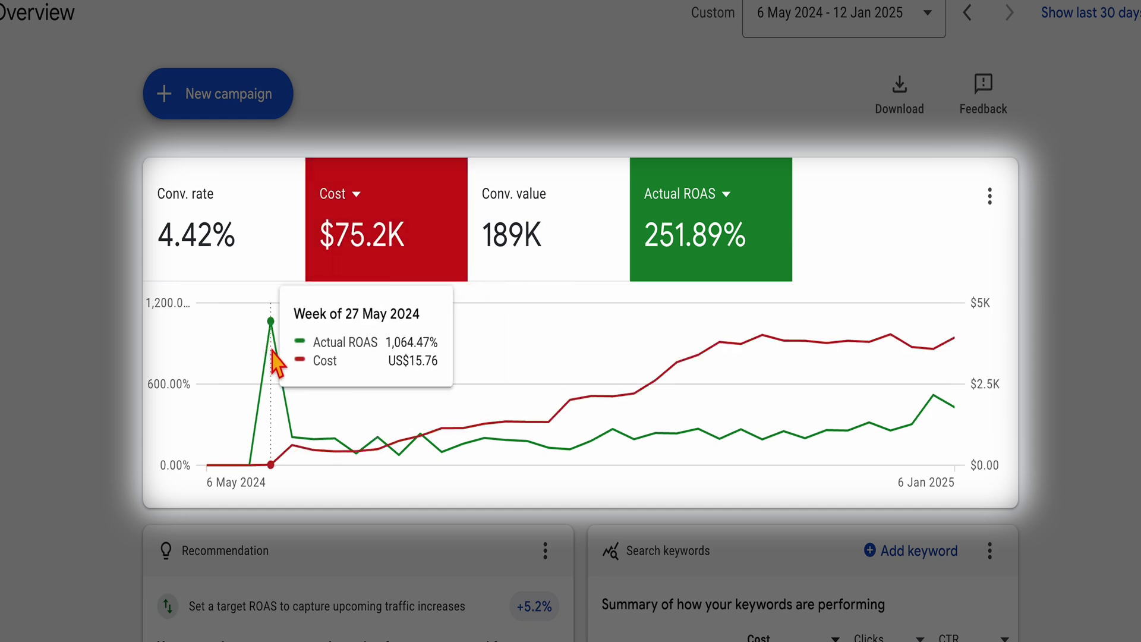
left_click(482, 265)
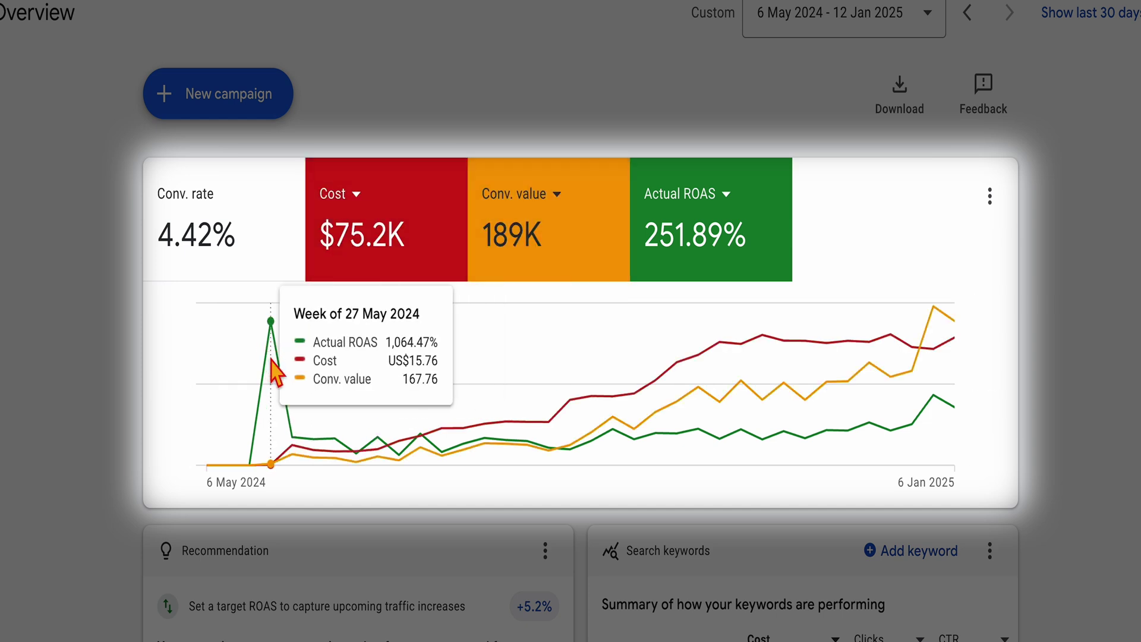
left_click(376, 276)
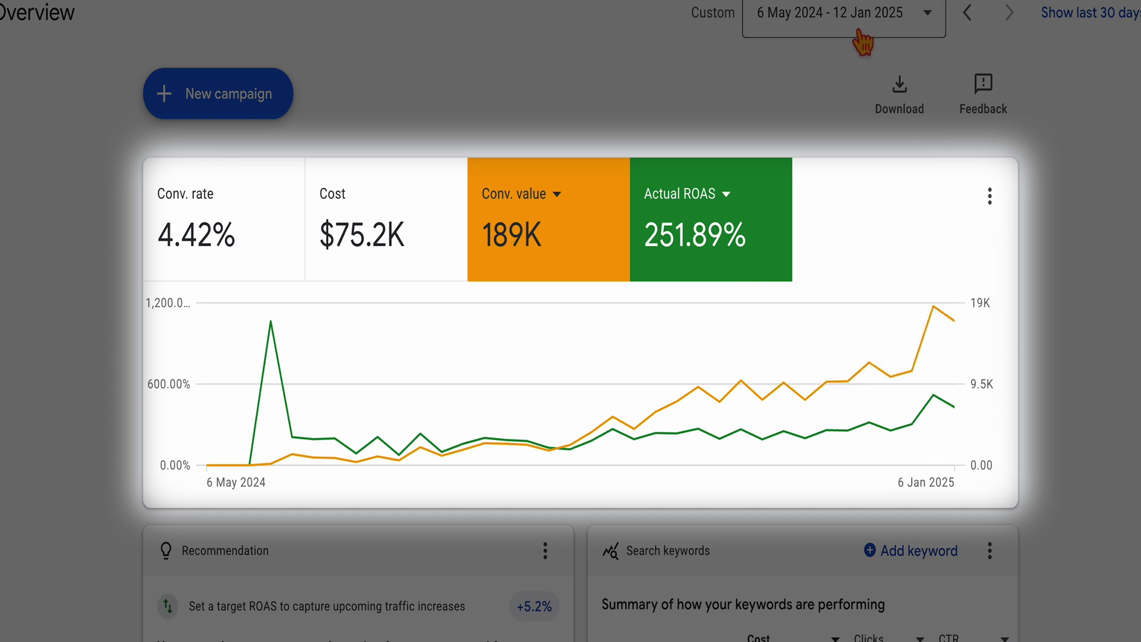
mouse_move(957, 414)
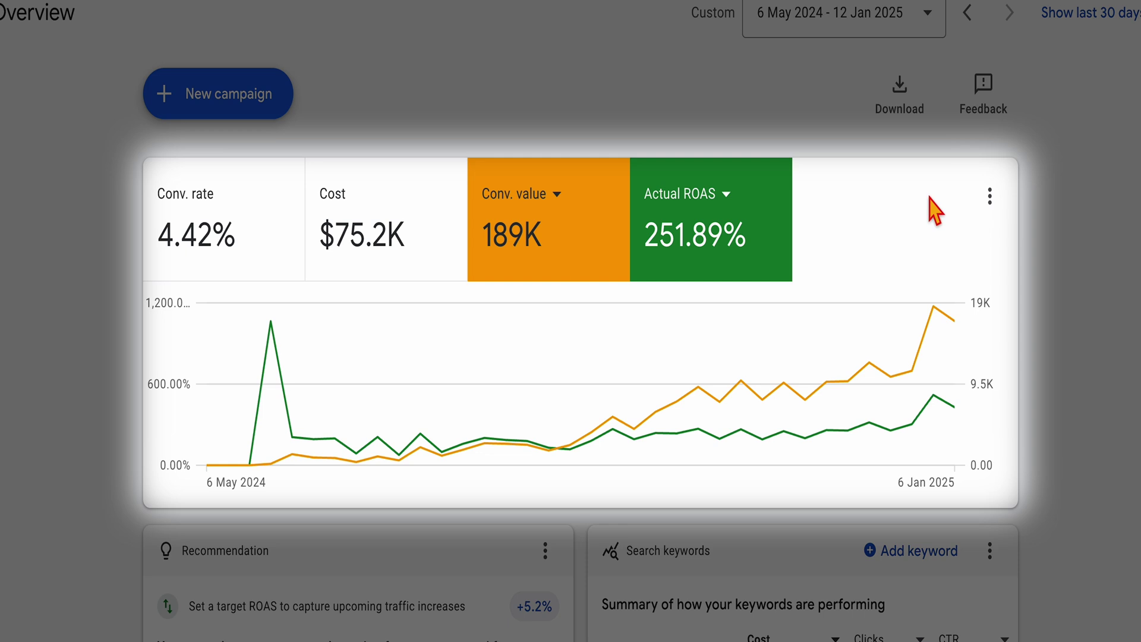
left_click(990, 197)
left_click(937, 249)
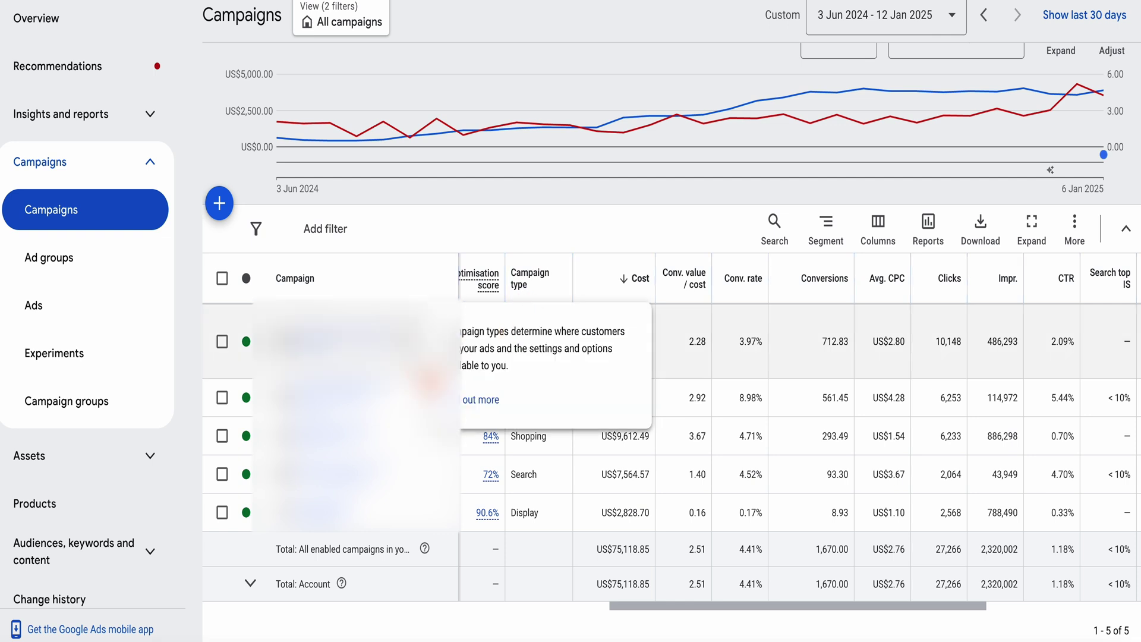
Select both Search campaigns, the Shopping campaign and the Display campaign in the campaigns table.
left_click(222, 474)
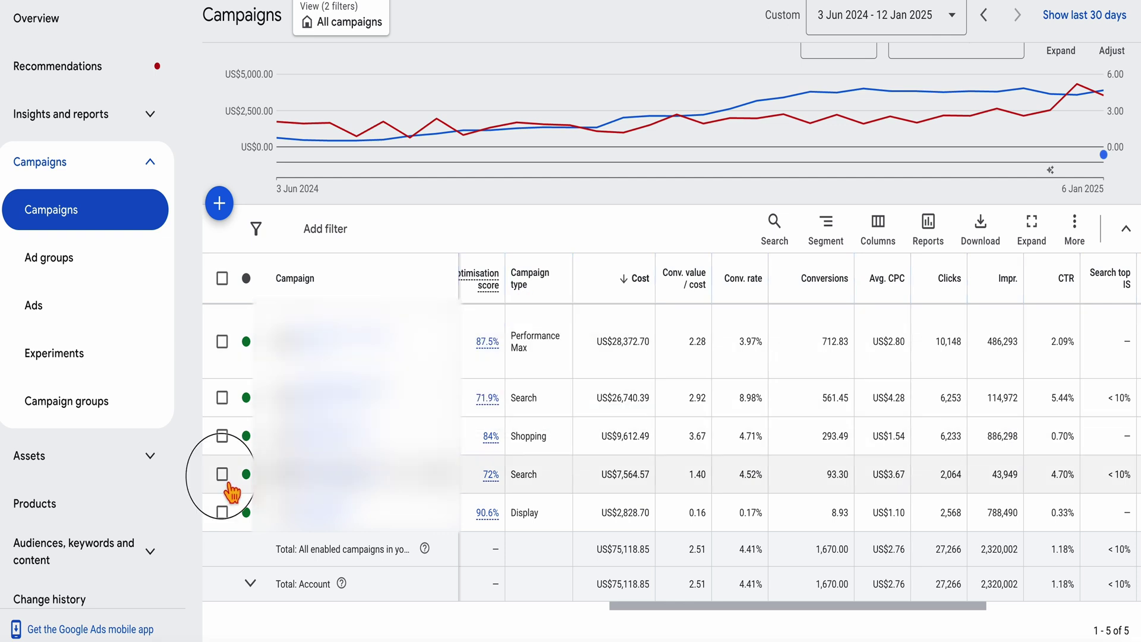
left_click(222, 397)
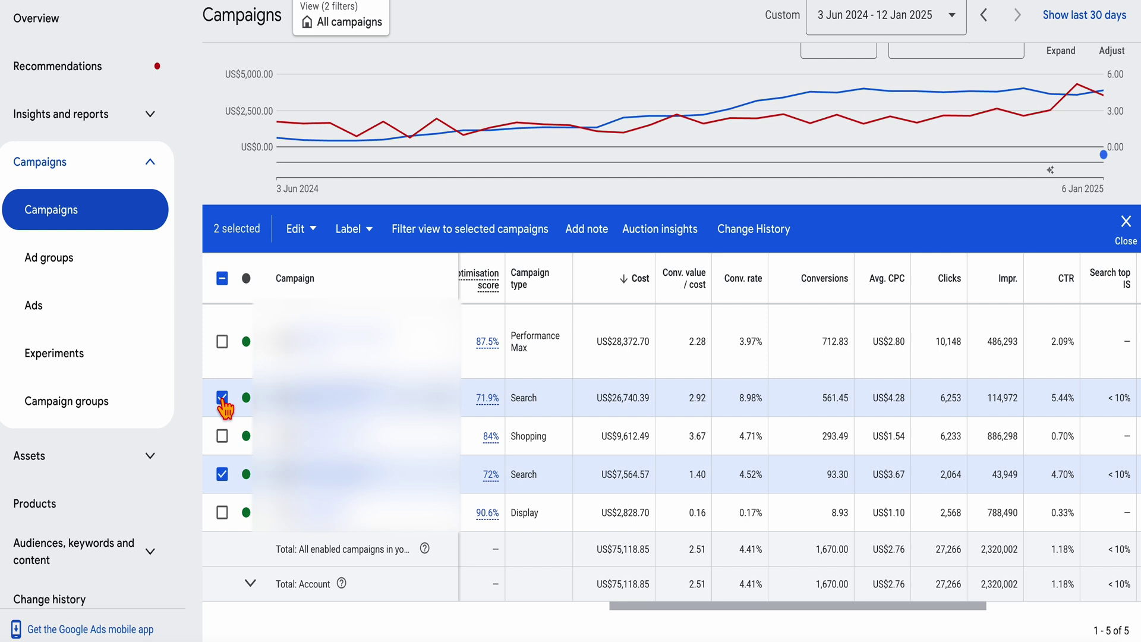
left_click(221, 435)
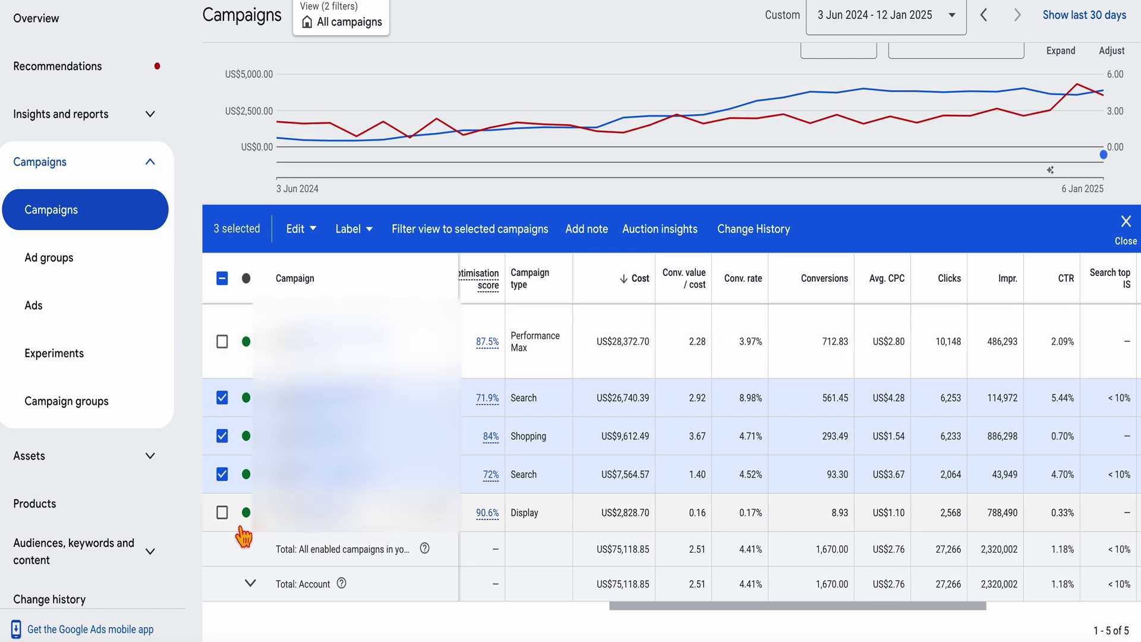
left_click(223, 513)
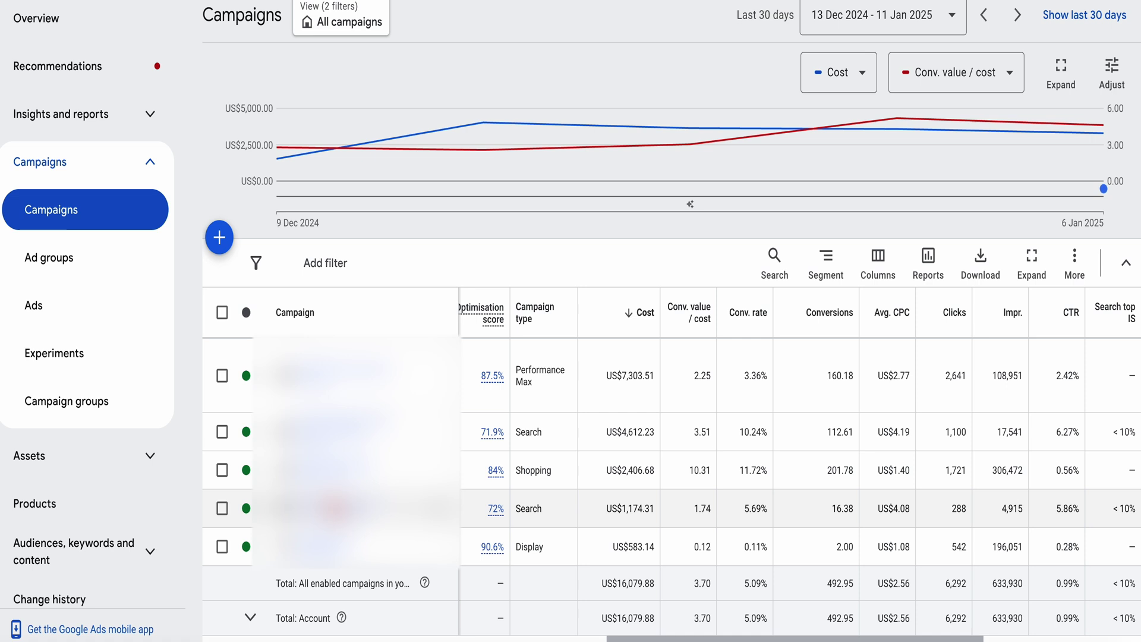
Select the Shopping and higher-spending Search campaigns, and compare Conv. value / cost with the enabled campaigns' total and check the Shopping Conv. rate.
left_click(222, 470)
left_click(717, 471)
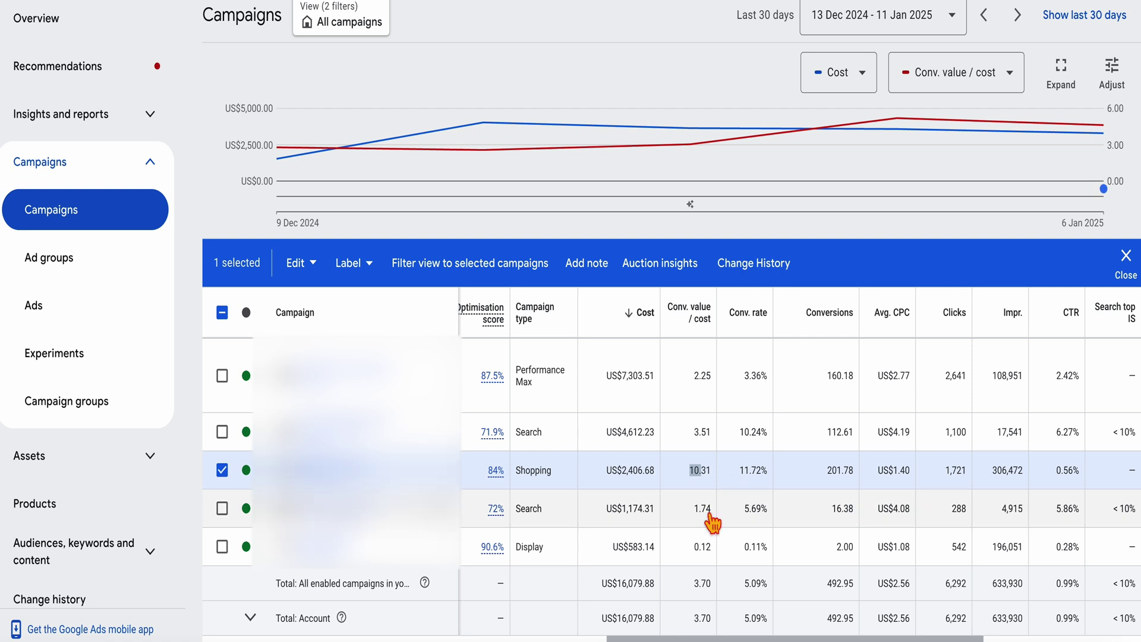
left_click_drag(689, 585, 725, 603)
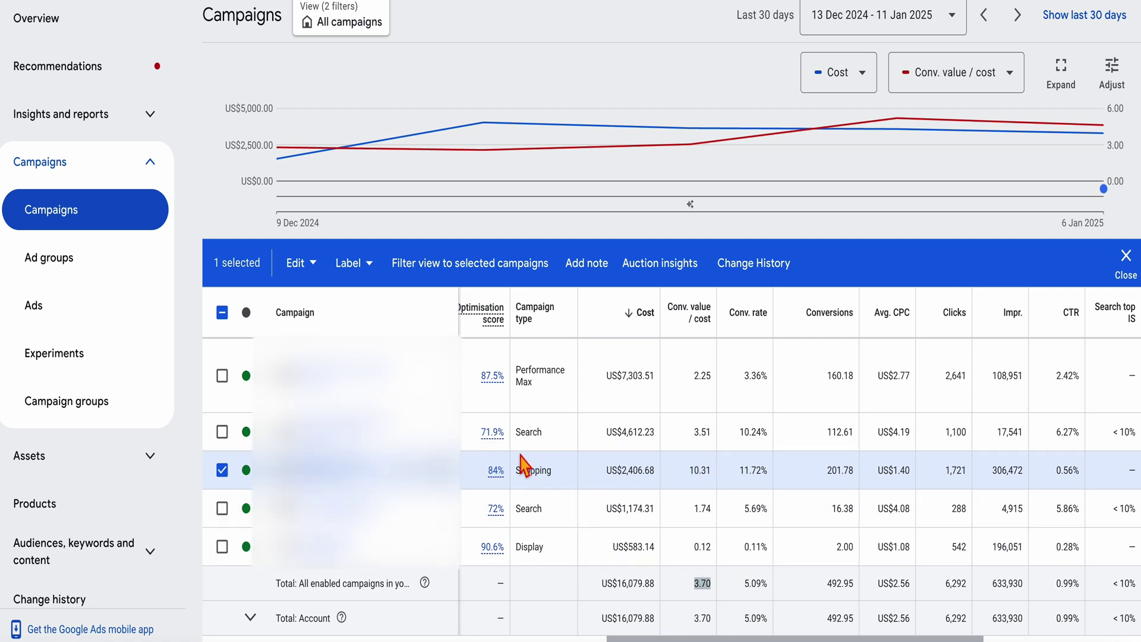
left_click(223, 433)
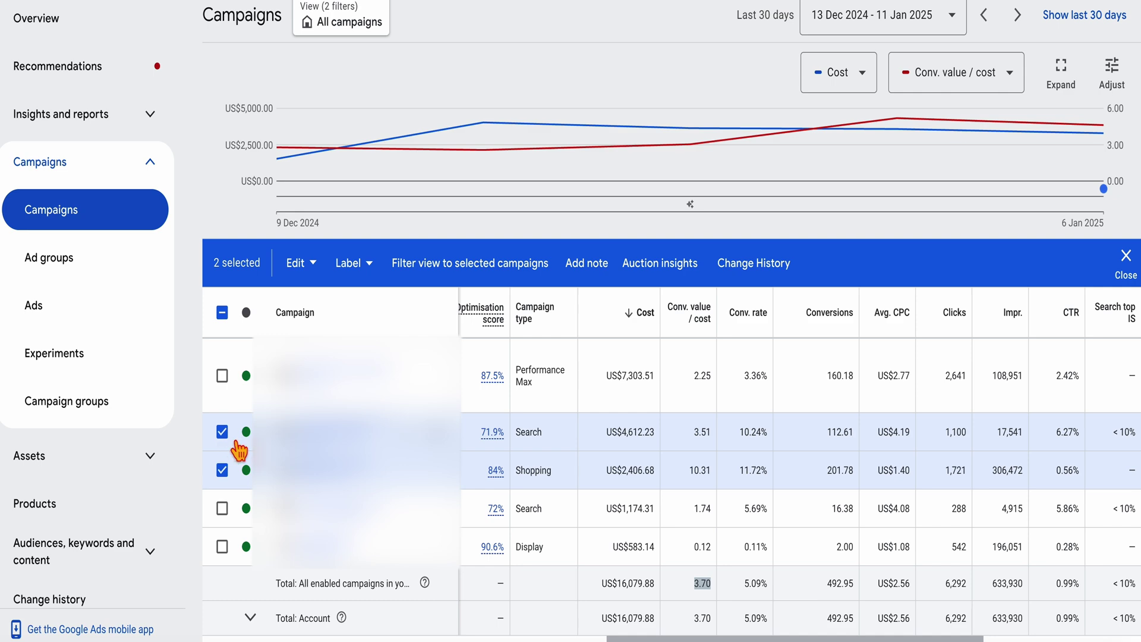
left_click(746, 475)
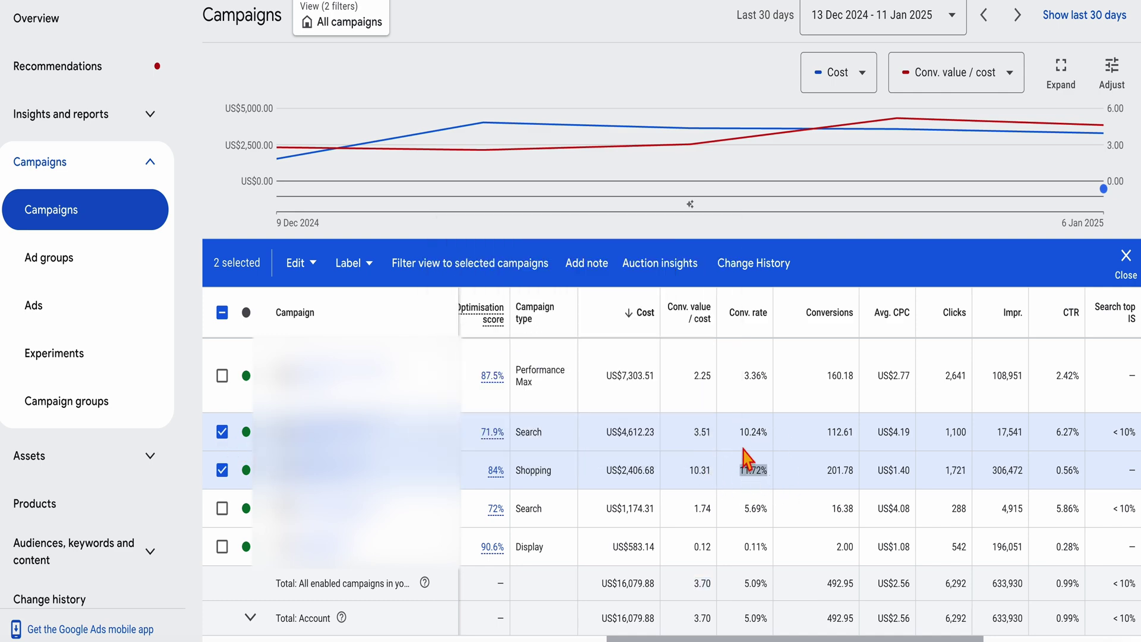
Clear the Shopping and Search selections and select the Performance Max campaign to review its results.
left_click(222, 470)
left_click(222, 432)
left_click(223, 389)
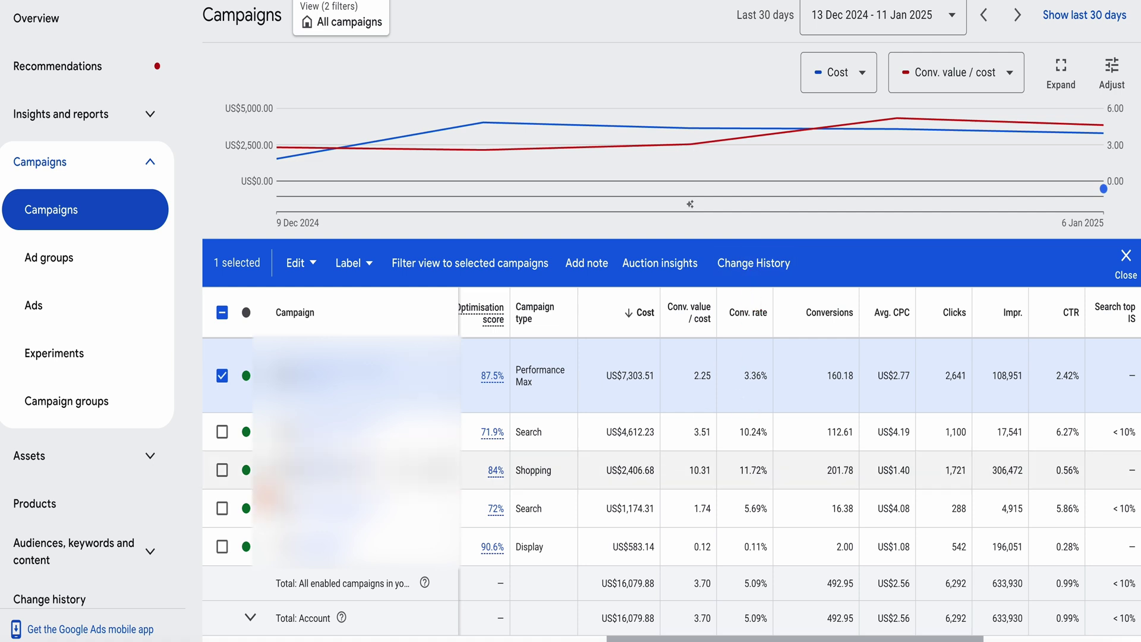
Switch the selection to the Shopping campaign, compare its Avg. CPC with Performance Max, and clear the selection.
left_click(223, 378)
left_click(222, 471)
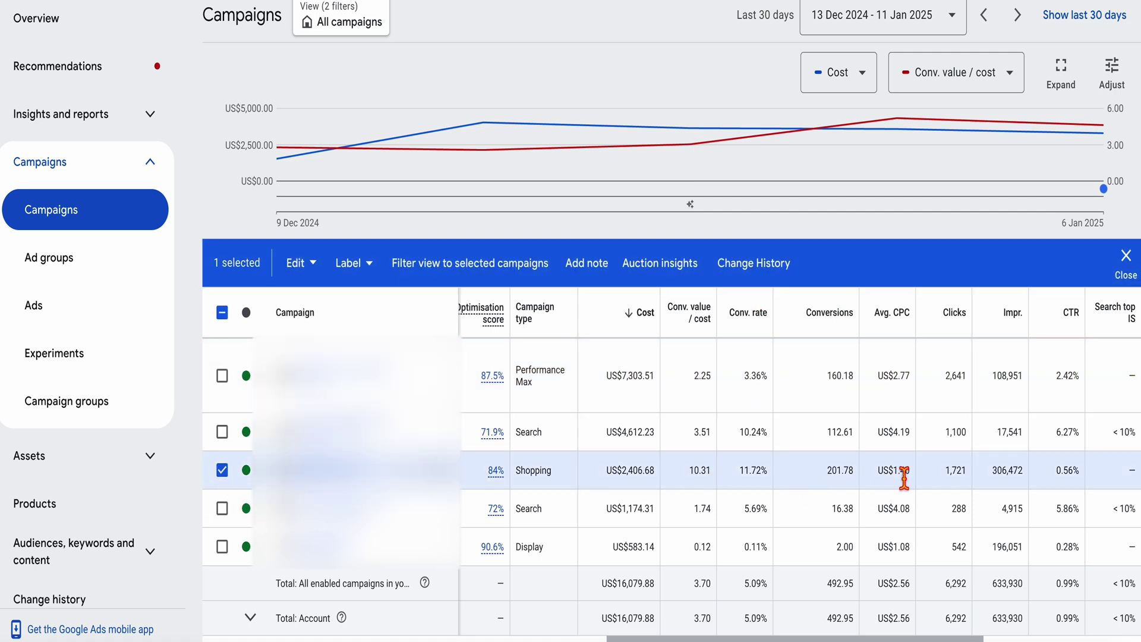
left_click_drag(890, 470, 918, 484)
left_click_drag(893, 376, 915, 390)
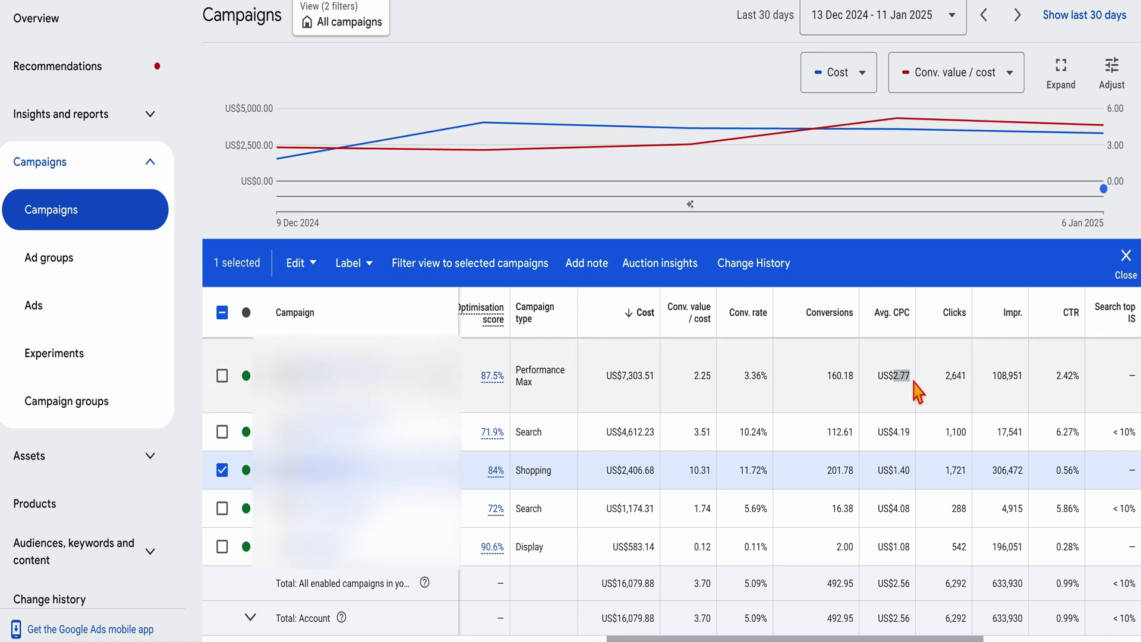
left_click(223, 470)
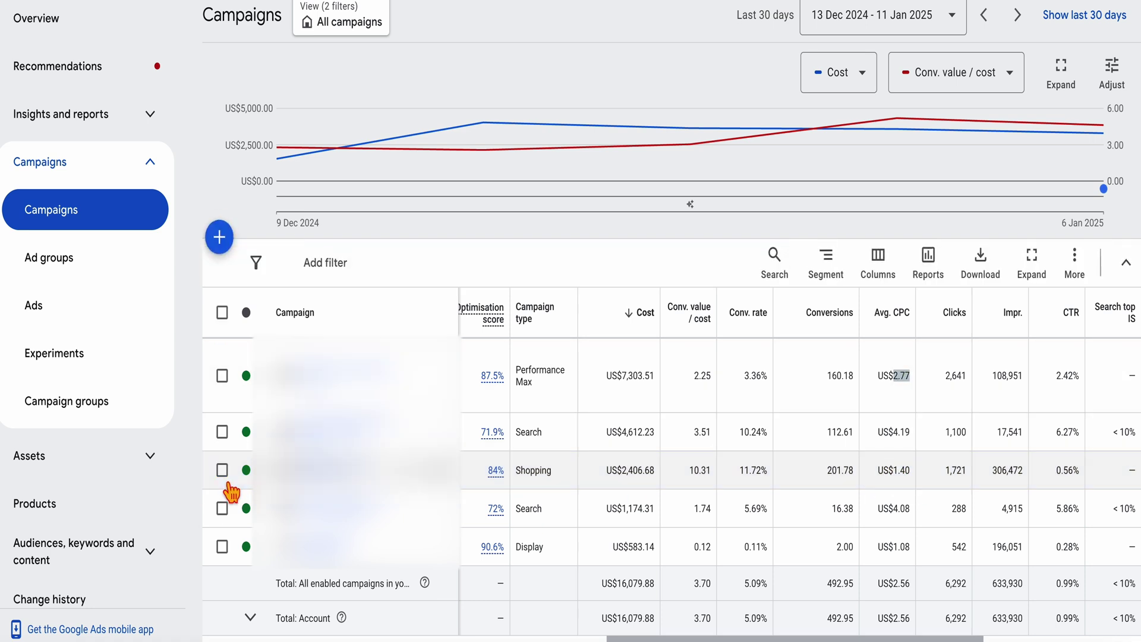
Select the Display campaign and examine its Conv. value / cost, view-through conversions and bid strategy, plus the View-through conv. chart.
left_click(223, 546)
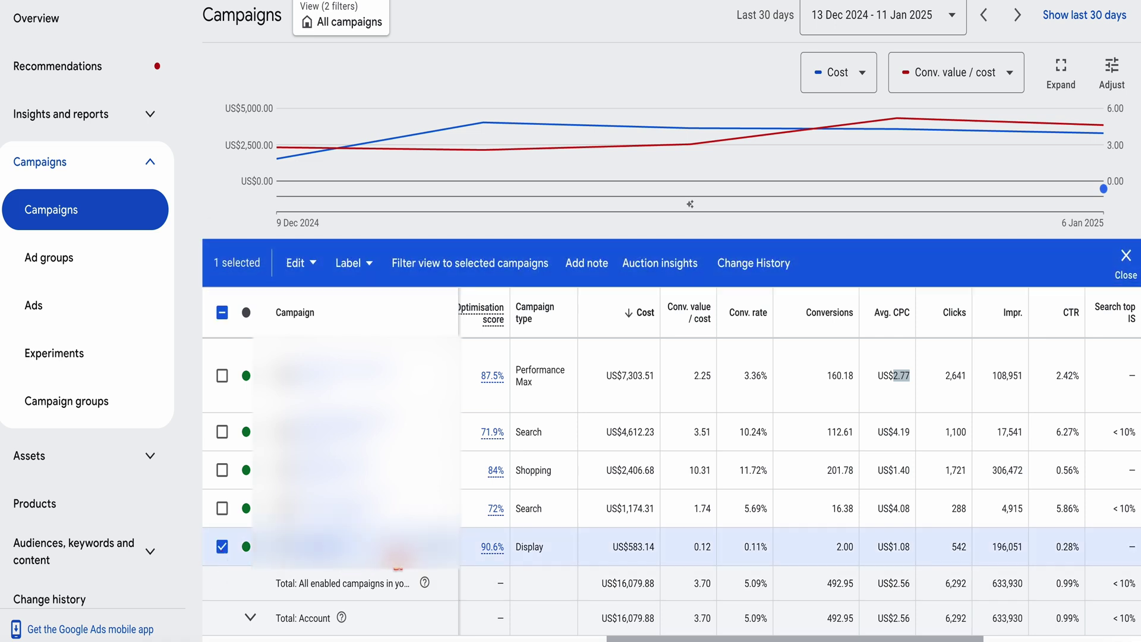
scroll(462, 561, "right", 1)
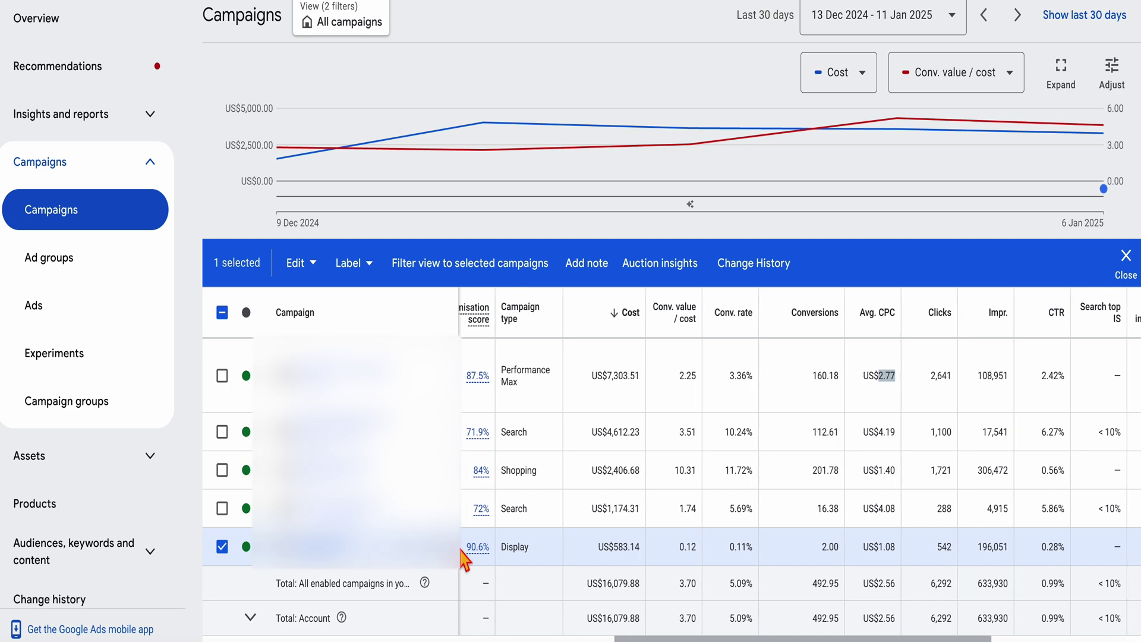
double_click(682, 546)
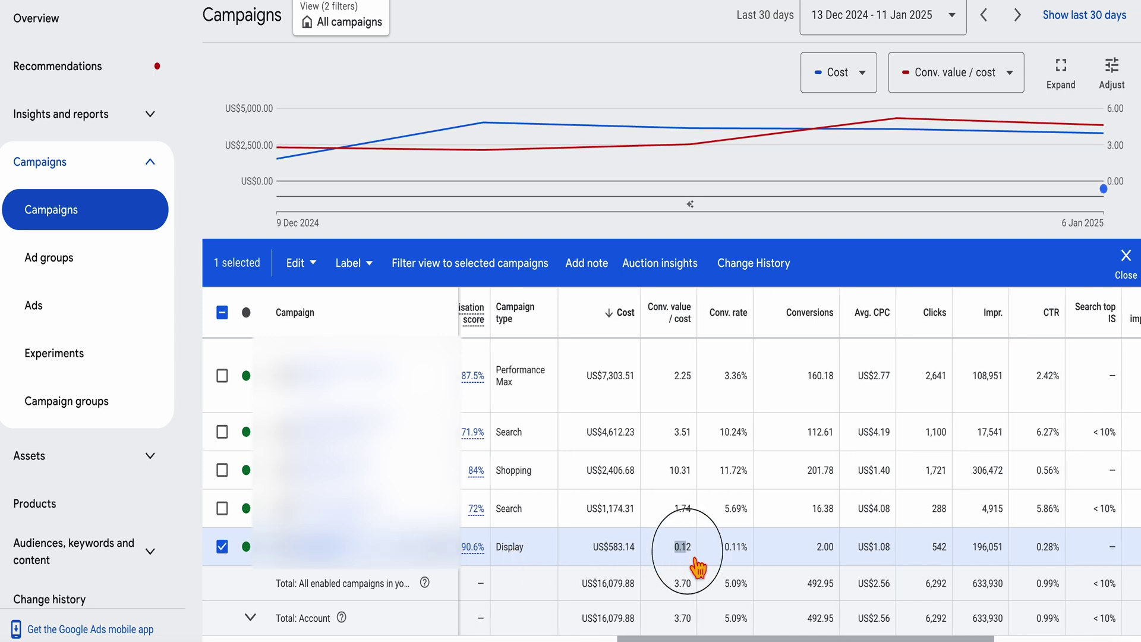
scroll(867, 546, "right", 5)
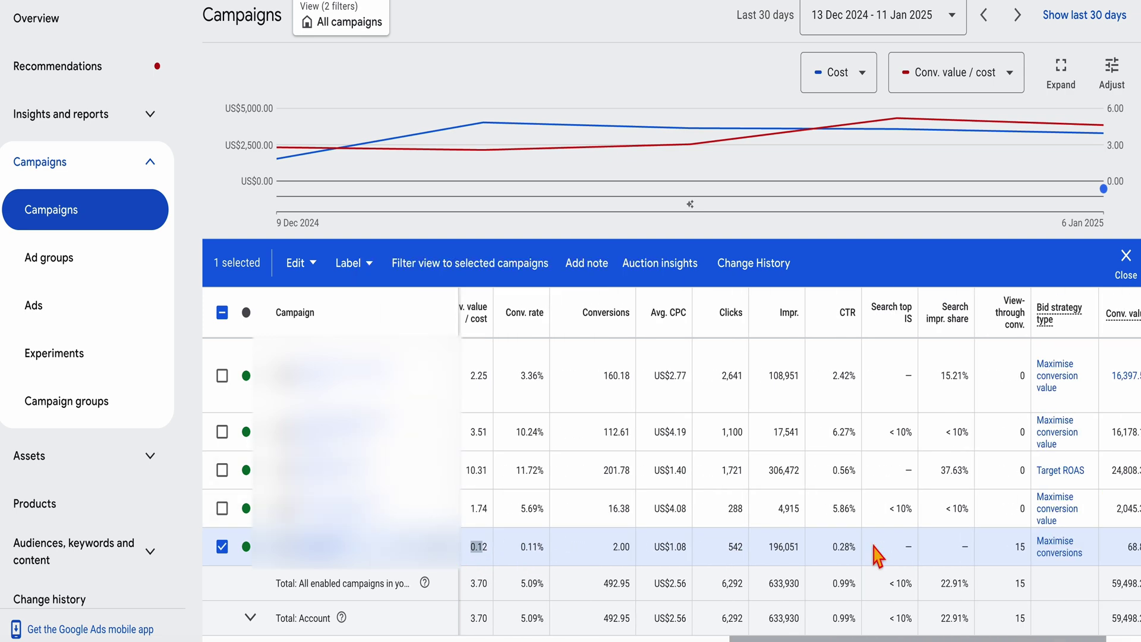
scroll(948, 555, "left", 10)
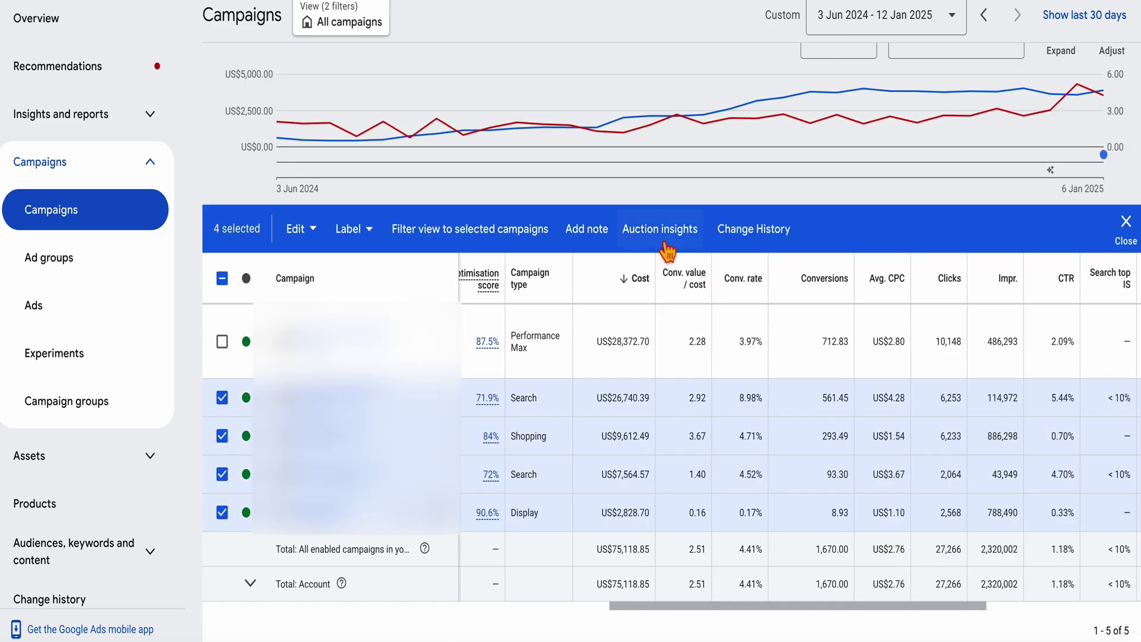
scroll(743, 244, "up", 5)
mouse_move(856, 262)
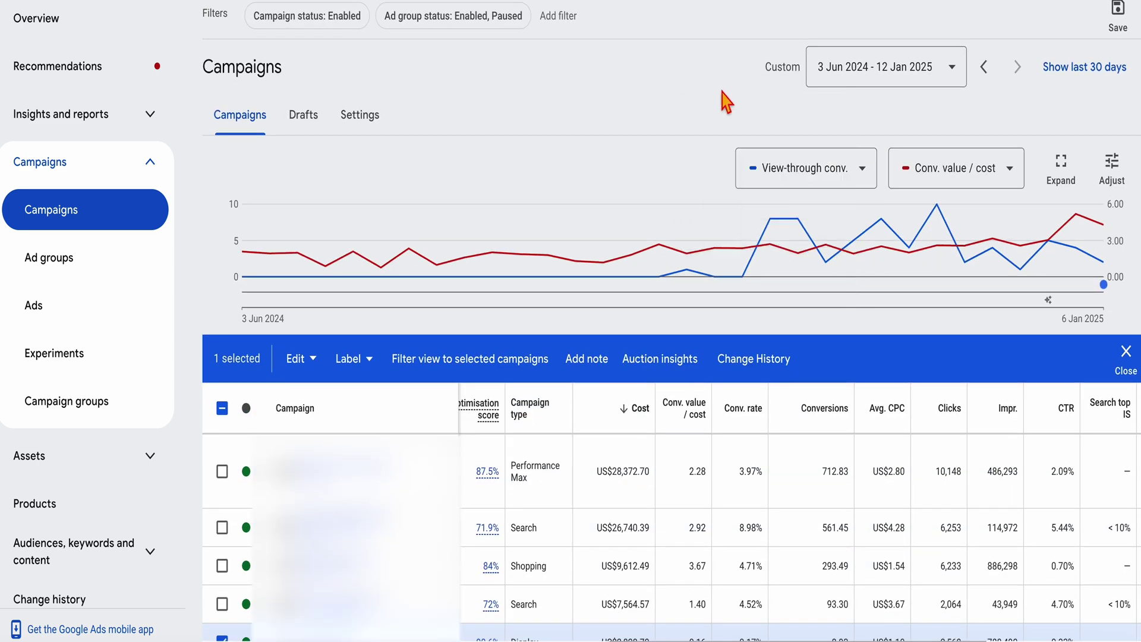